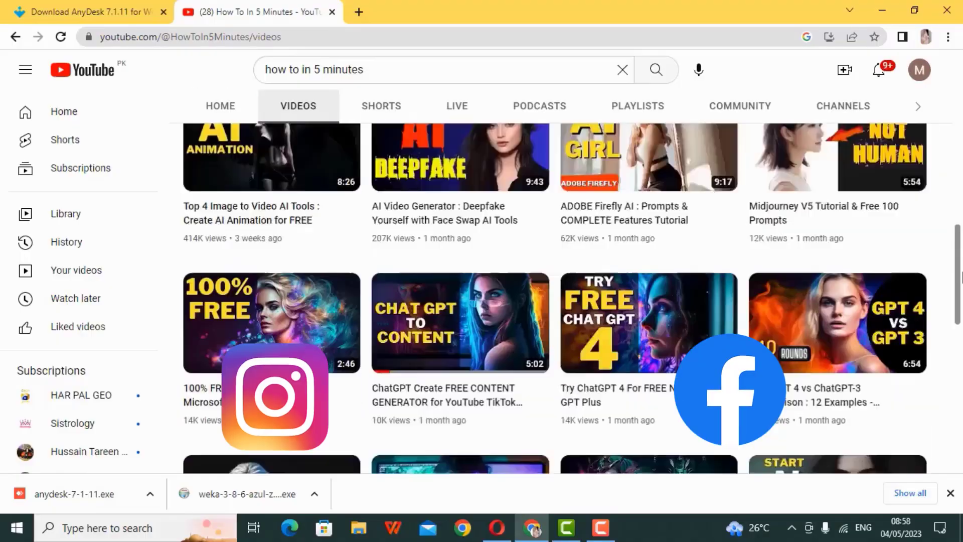
Step: Ask ChatGPT for a single-file HTML5 random quotes generator using a free, keyless external API
drag(961, 275, 961, 325)
drag(960, 360, 960, 294)
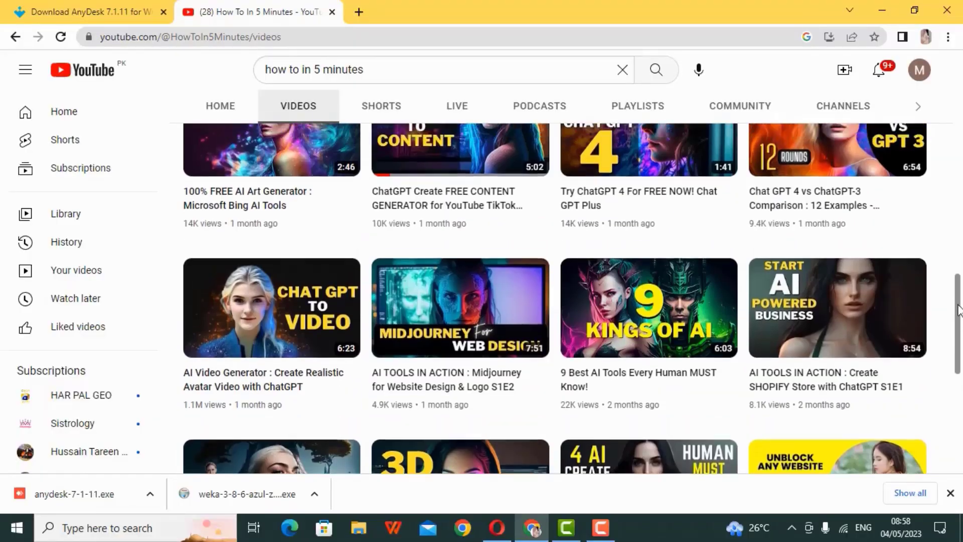
scroll(960, 294, up, 1)
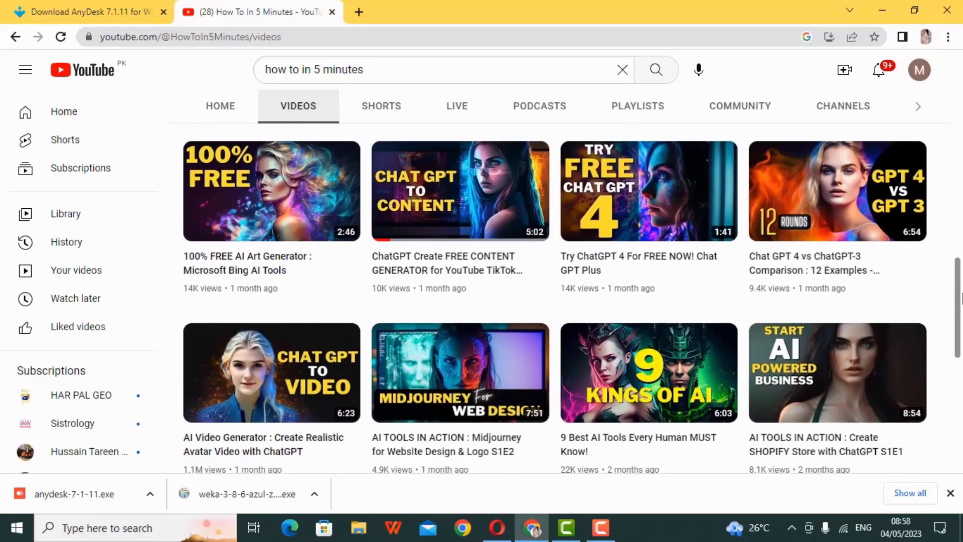
scroll(960, 298, up, 4)
scroll(961, 299, up, 1)
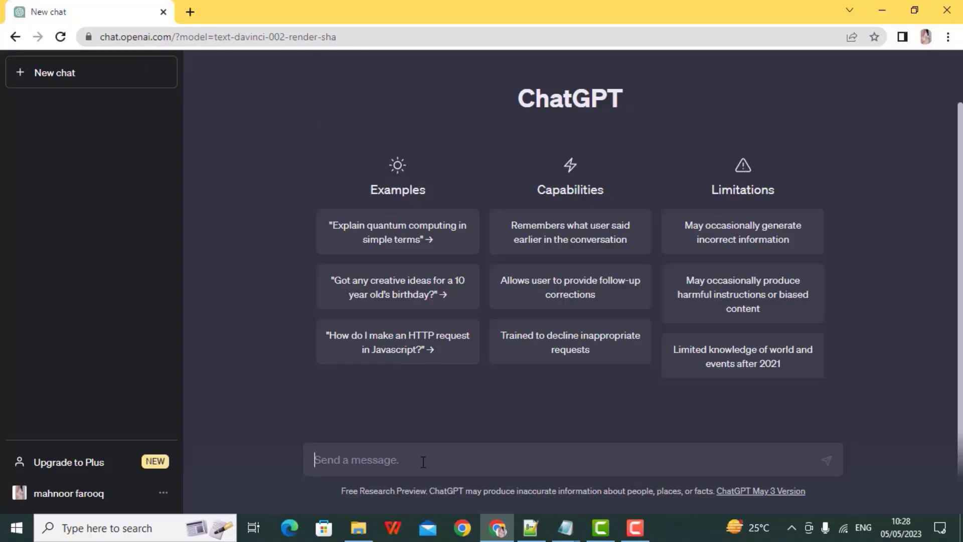
text(CREATE A HTML5 RANDOM QUOTES GENERATOR, USE FREE EXTERNAL API, WITHOUT API KEY, IN 1 HTML FILE, TITLE "QUOTE OF THE DAY" BUTTON CAPTION "NEW QUOTE",AUTO HEIGHT AND WIDTH FOR QUOTES PLACEHOLDER, I DON'T HAVE WEB SERVER, CREATE FOR LOCAL ONLY)
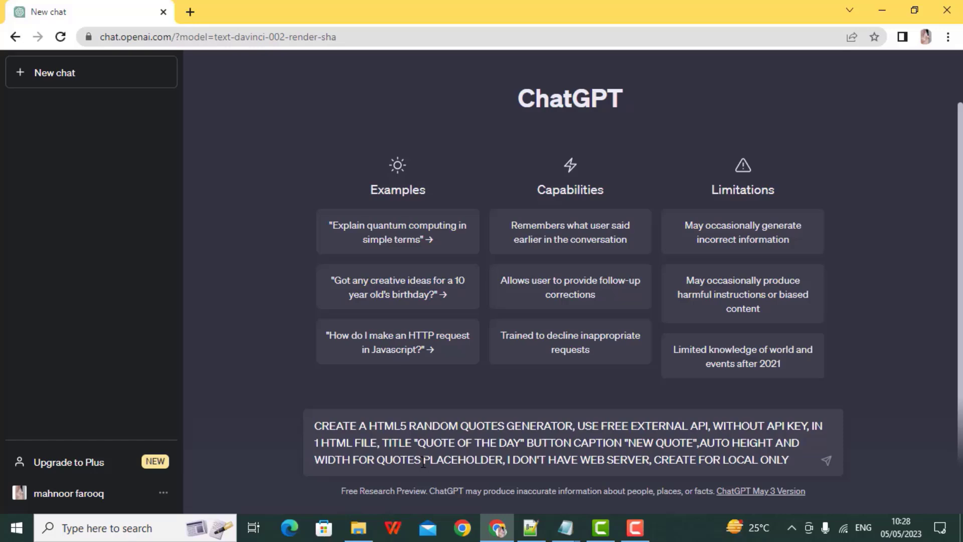
click(828, 464)
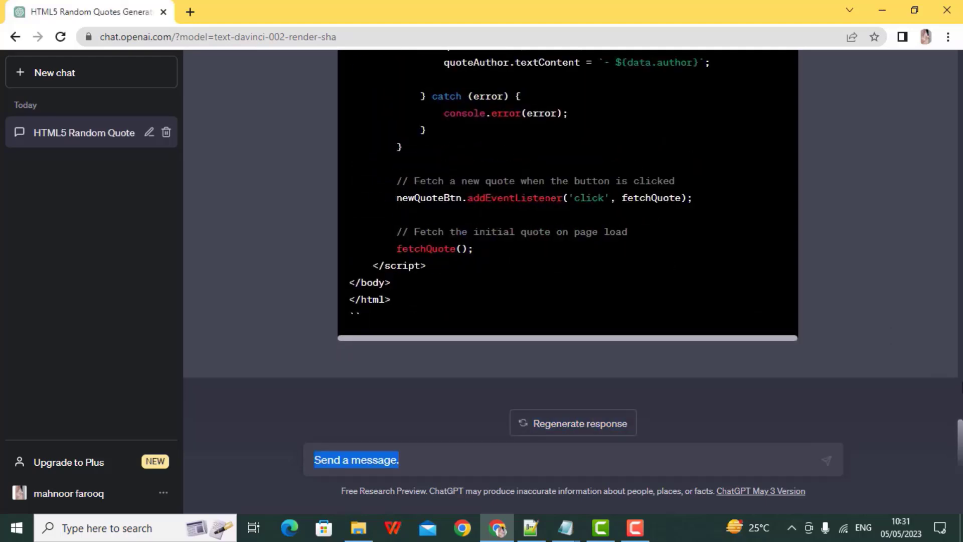
scroll(567, 240, up, 8)
scroll(566, 241, up, 8)
scroll(566, 240, up, 8)
scroll(567, 241, up, 6)
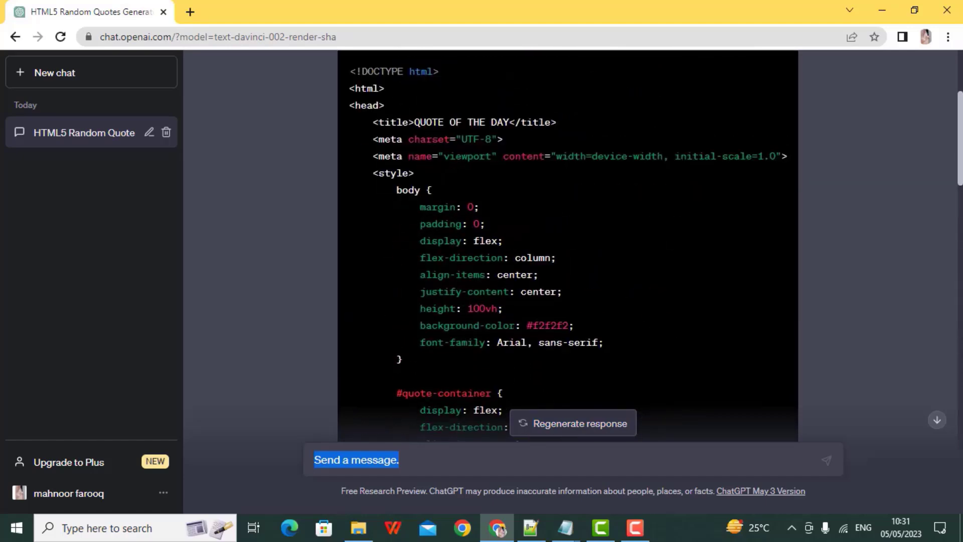
scroll(813, 213, up, 4)
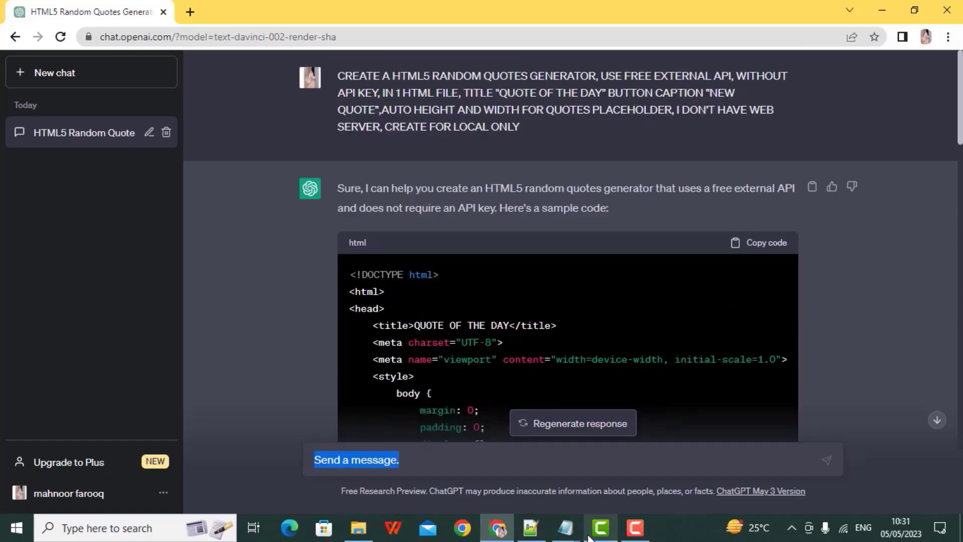
Step: Paste the generated code into the empty Notepad++ document and set the save type to HTML
click(530, 527)
key(ctrl+v)
click(11, 23)
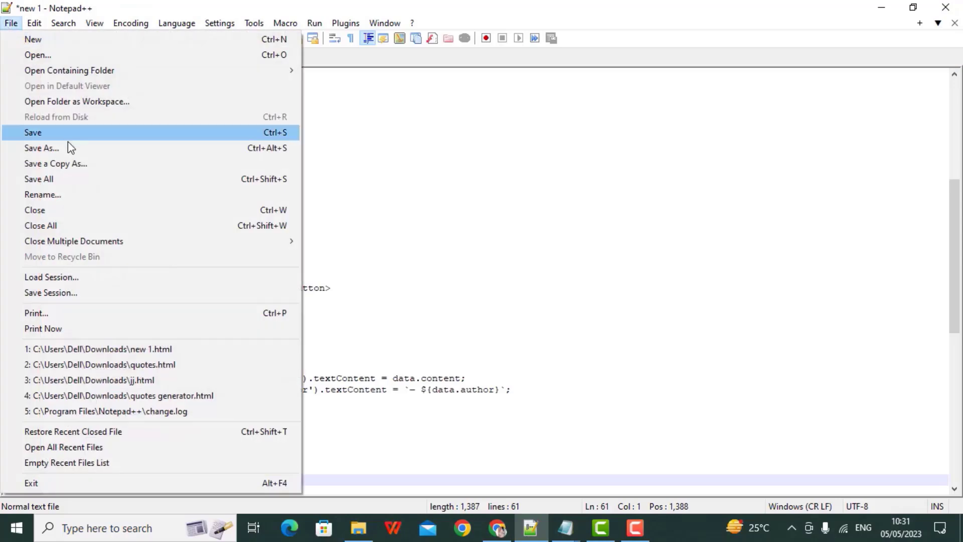
click(66, 147)
text(quotes generator)
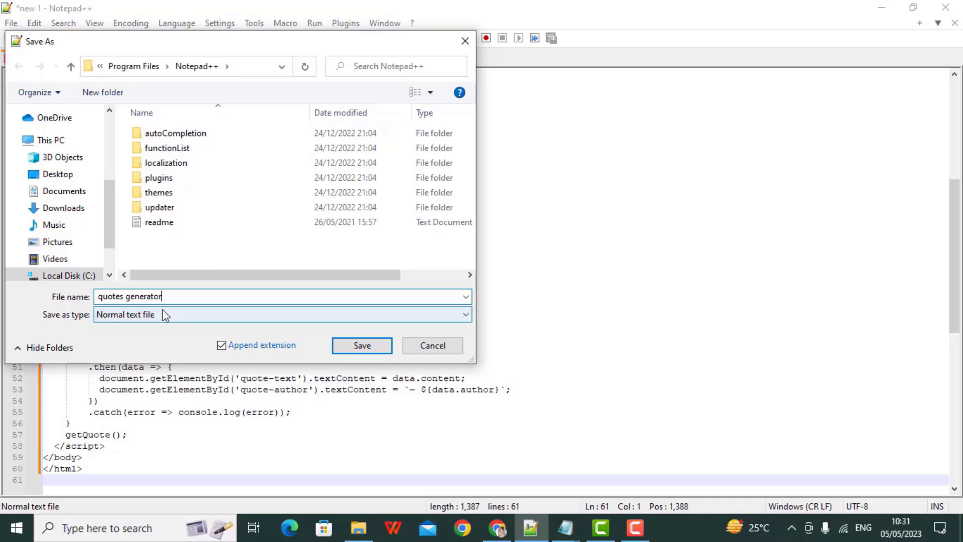
click(164, 315)
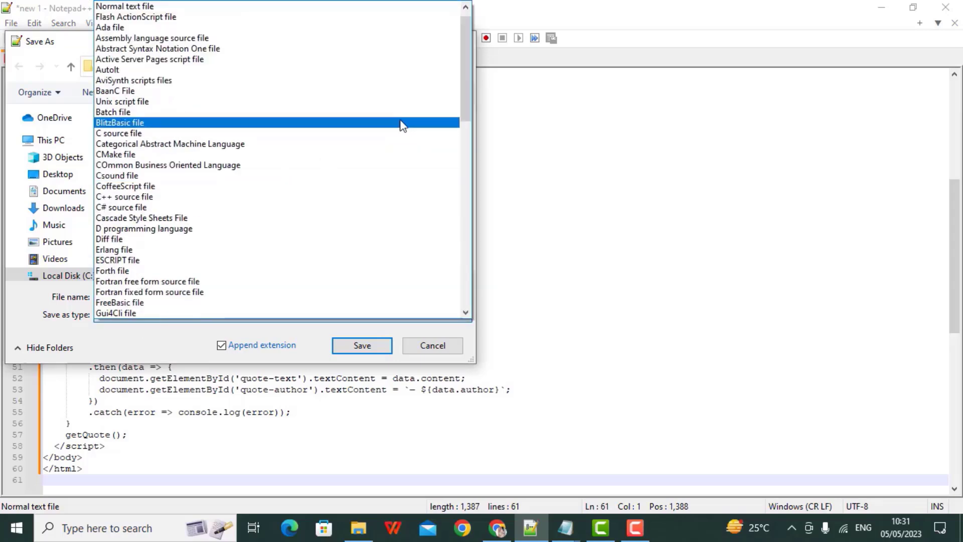
scroll(396, 123, down, 7)
click(391, 101)
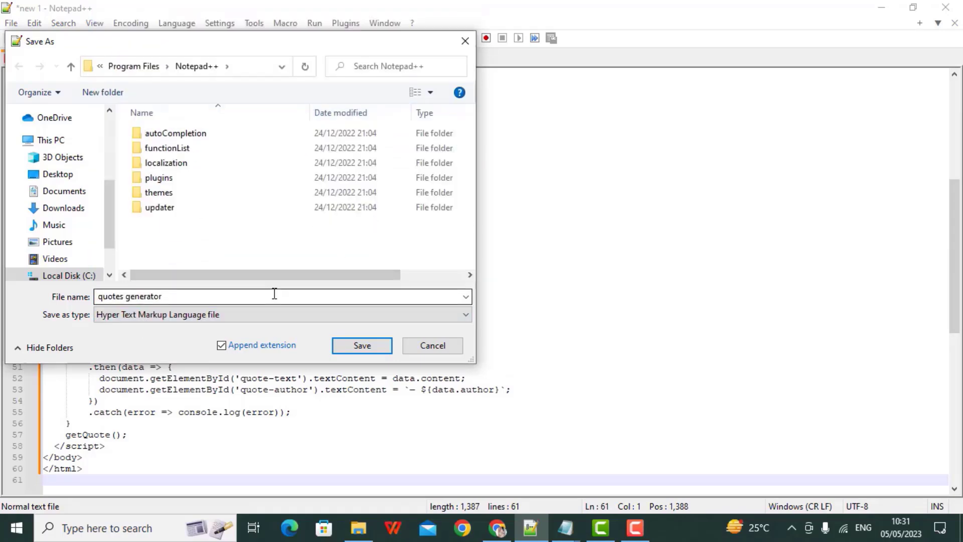
Step: Save it as quotes generator.html in Documents and open the containing folder
click(79, 192)
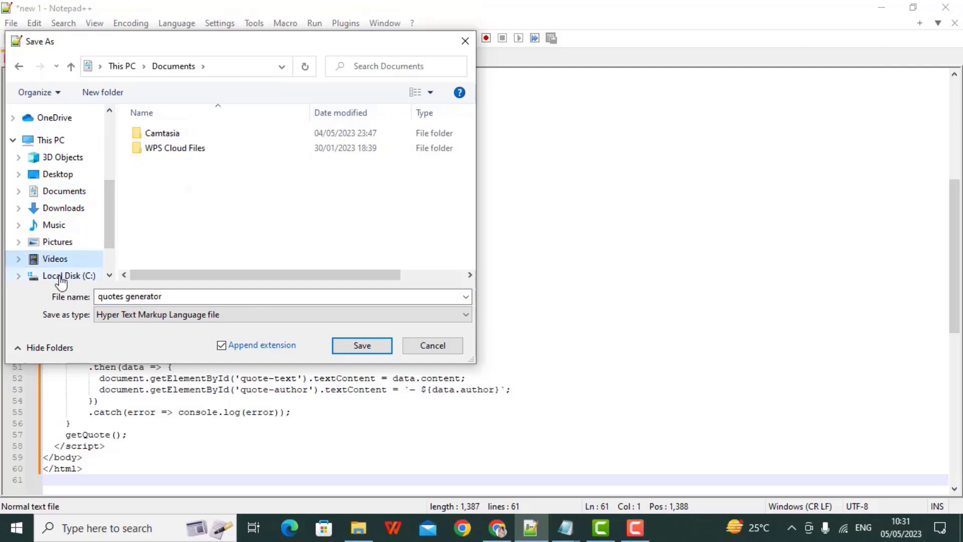
click(61, 277)
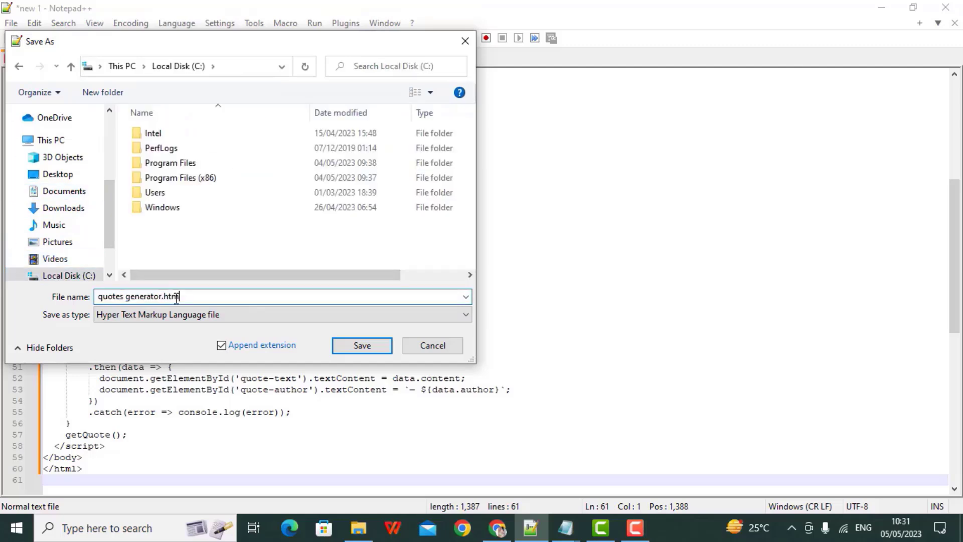
click(58, 191)
click(342, 345)
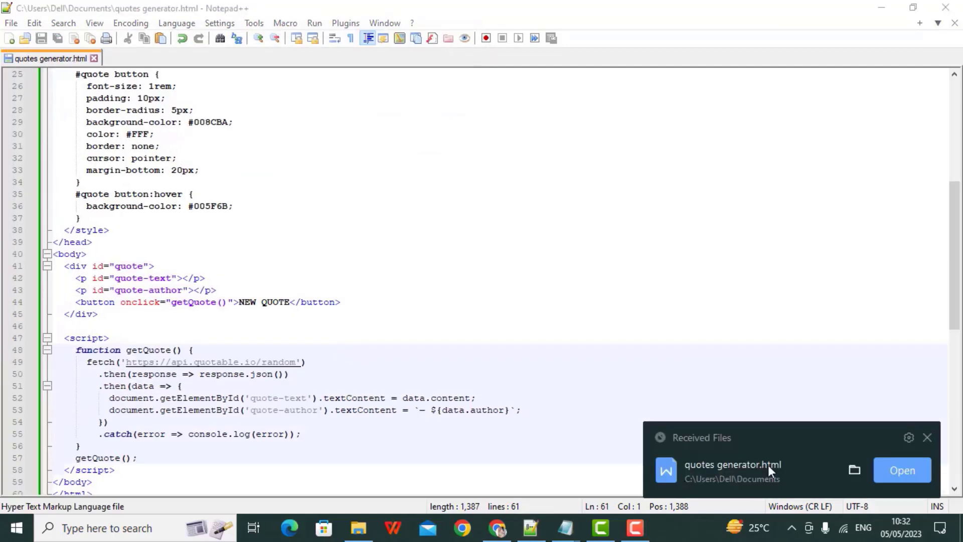
click(933, 441)
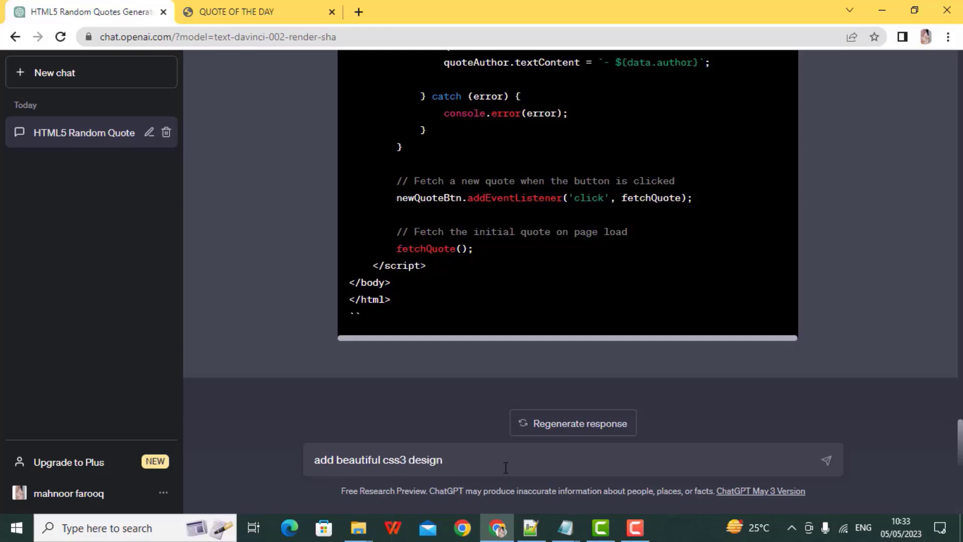
Step: Send the follow-up 'add beautiful css3 design' and return to the start of the restyled code
click(826, 461)
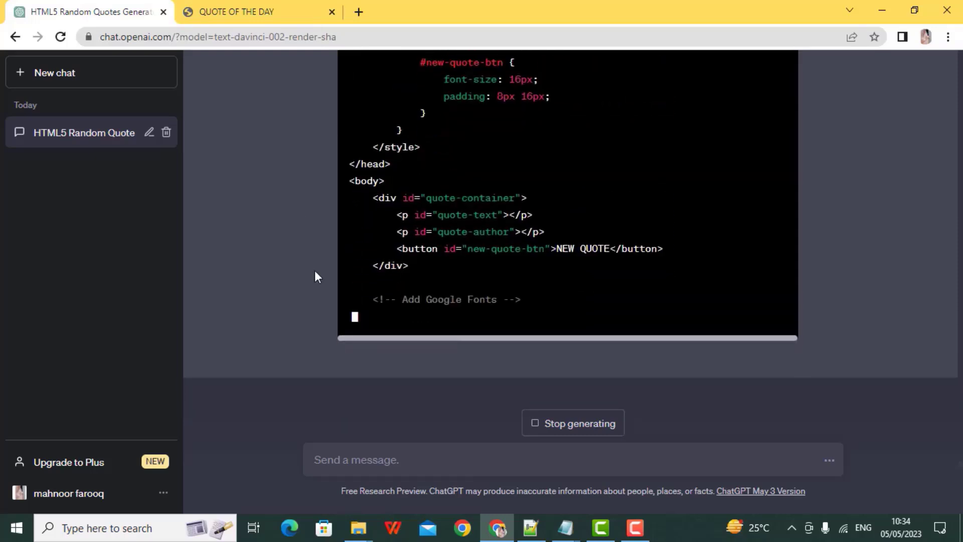
scroll(776, 335, up, 8)
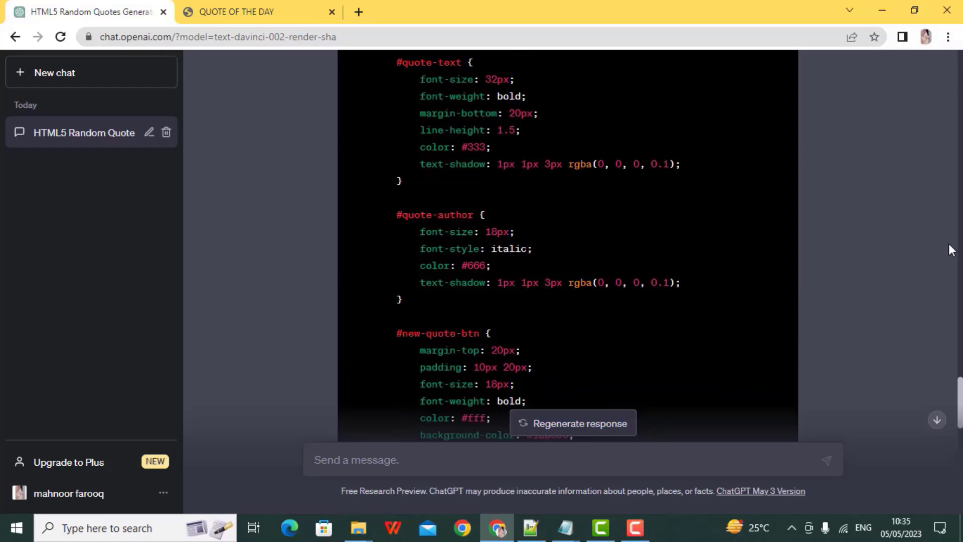
scroll(767, 332, up, 8)
scroll(757, 330, up, 8)
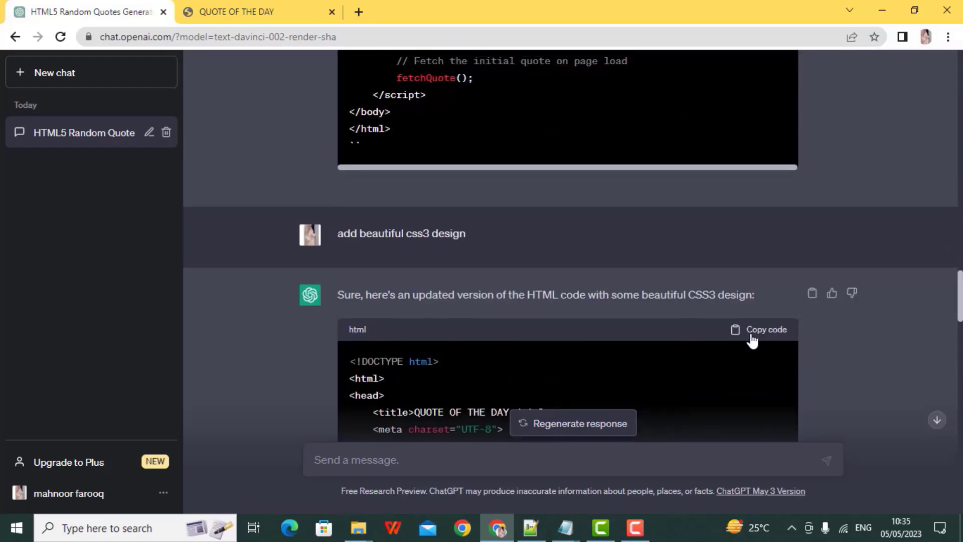
Step: Replace the old code in Notepad++ with the CSS3-styled version
key(alt+Tab)
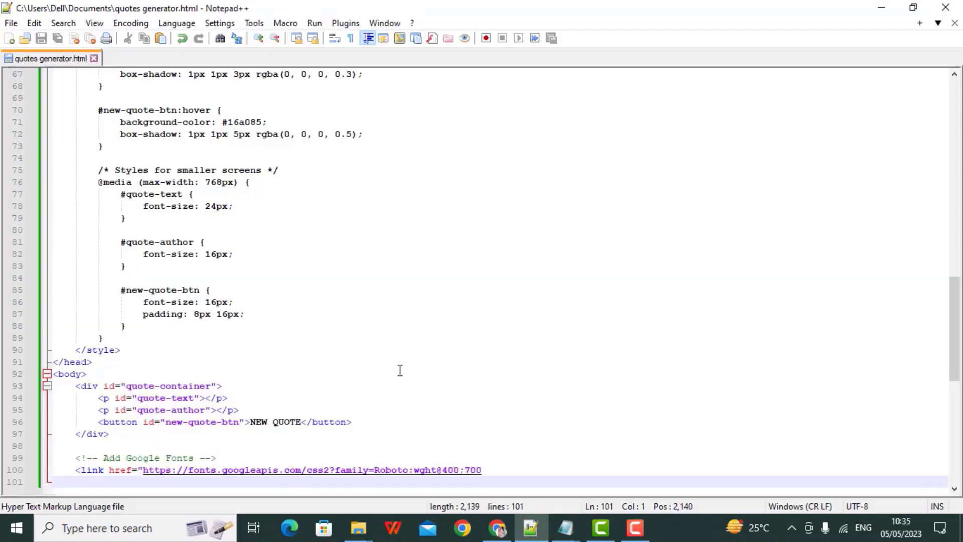
key(ctrl+a)
key(ctrl+v)
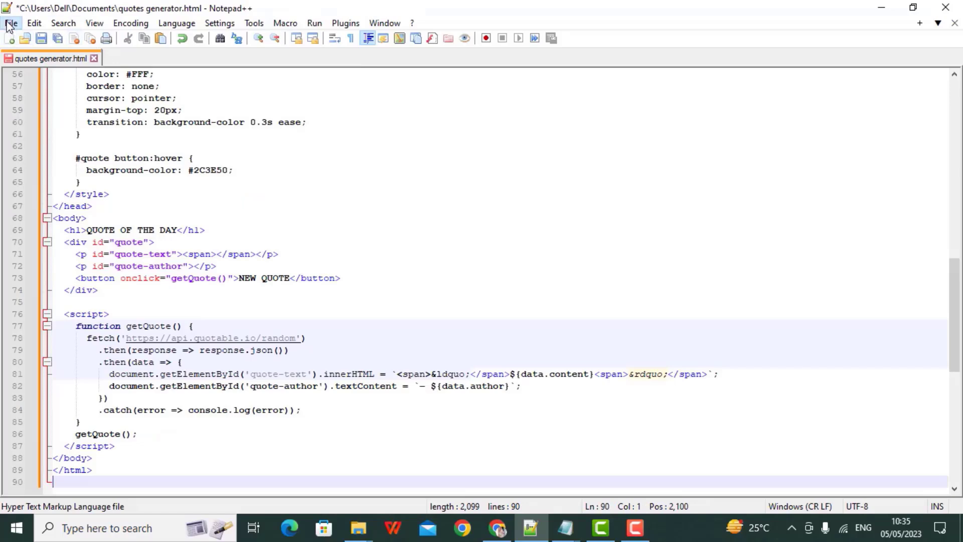
Step: Overwrite quotes generator.html and open it from Documents in the browser
click(11, 23)
click(55, 148)
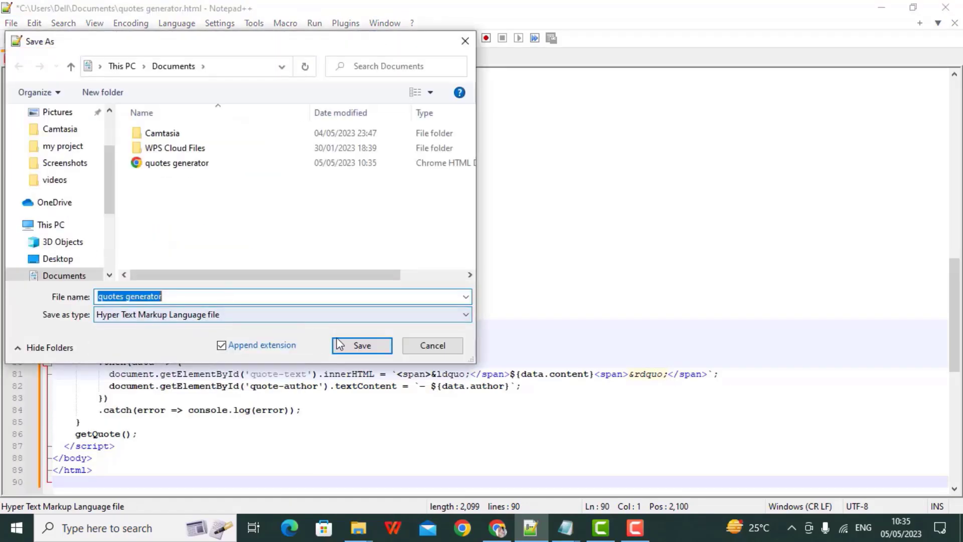
click(343, 345)
click(521, 267)
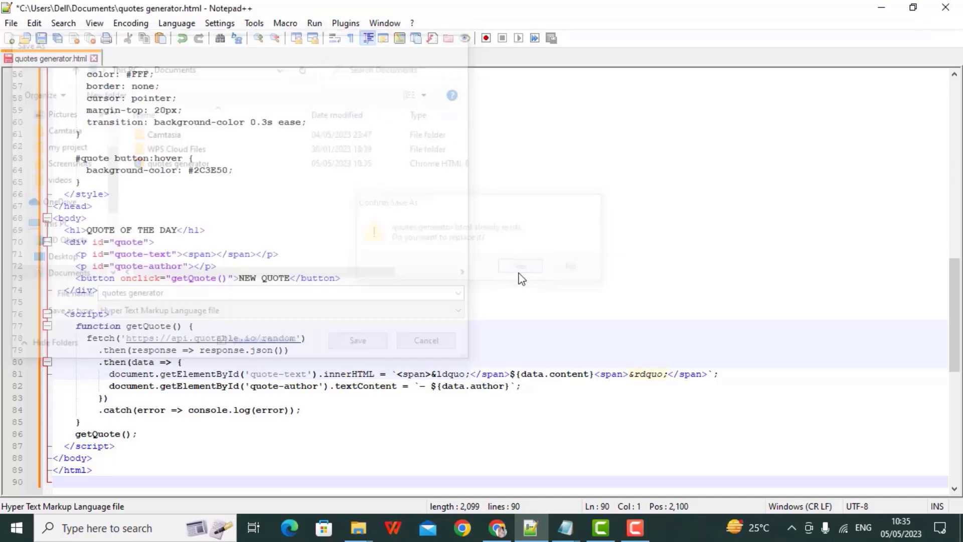
click(358, 528)
double_click(226, 192)
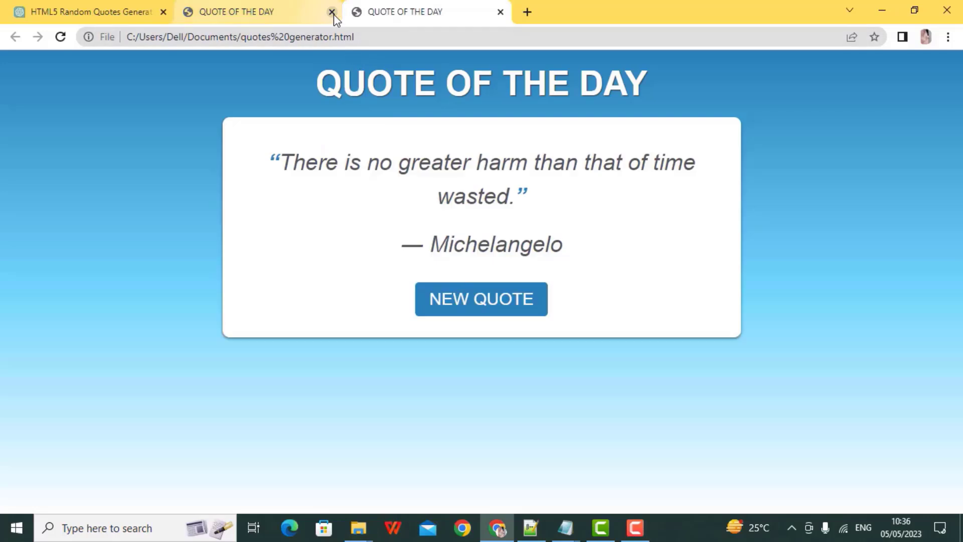
Step: Close the older duplicate tab and load a new quote, now by Naguib Mahfouz
click(332, 11)
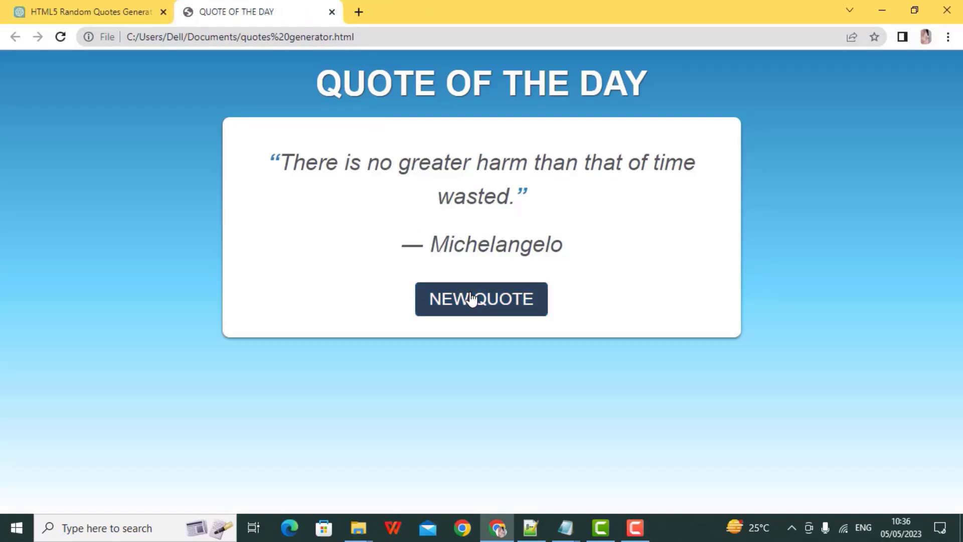
click(487, 316)
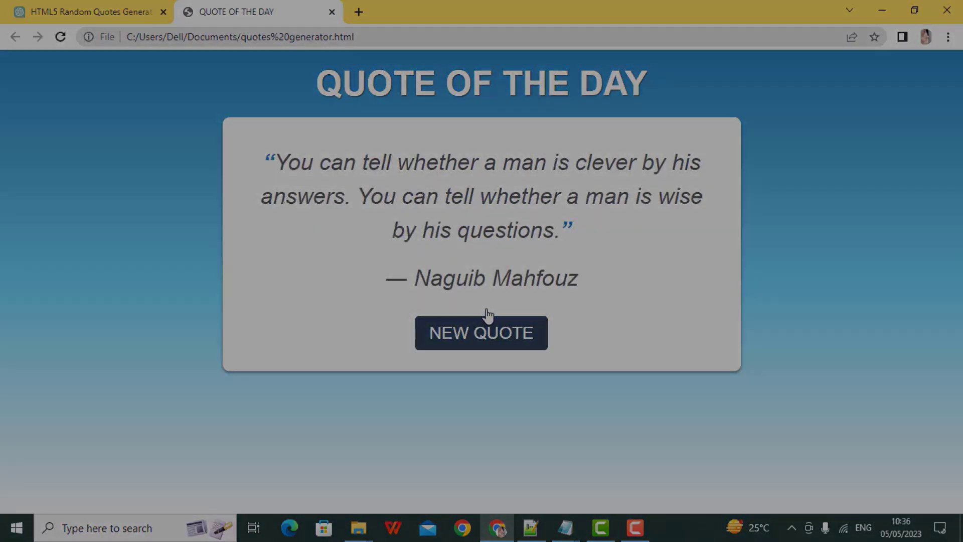